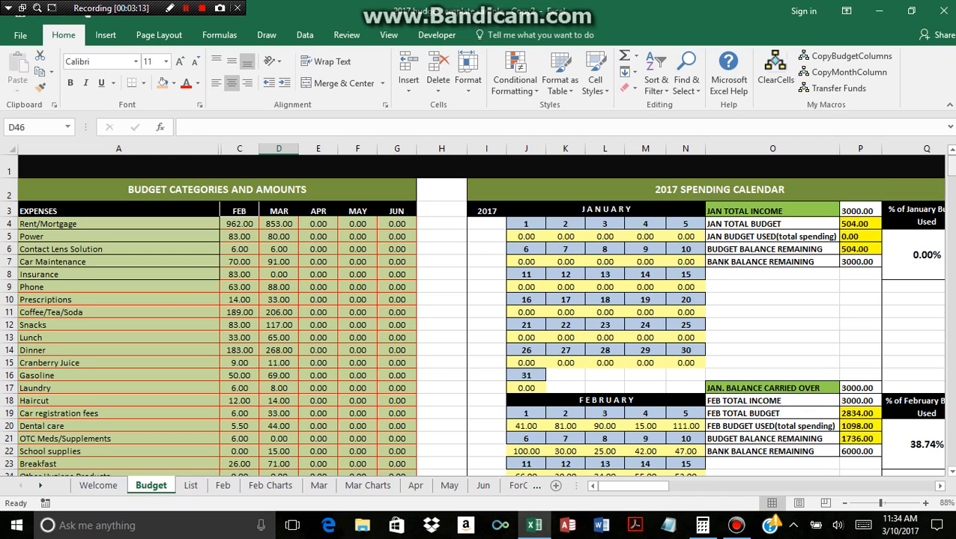
# Remove ClearCells, CopyBudgetColumns, CopyMonthColumn and Transfer Funds from the custom My Macros group of the Home ribbon.
pyautogui.click(105, 485)
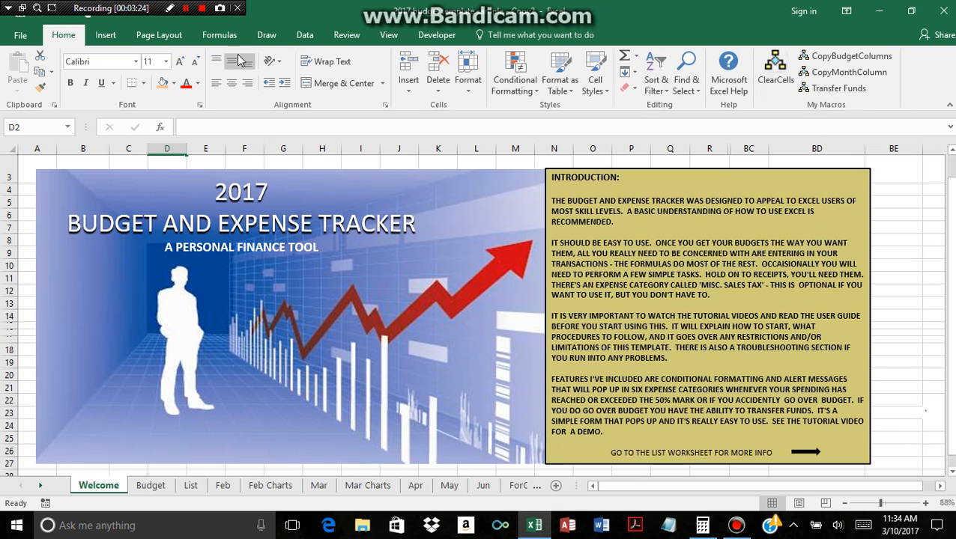
pyautogui.click(20, 38)
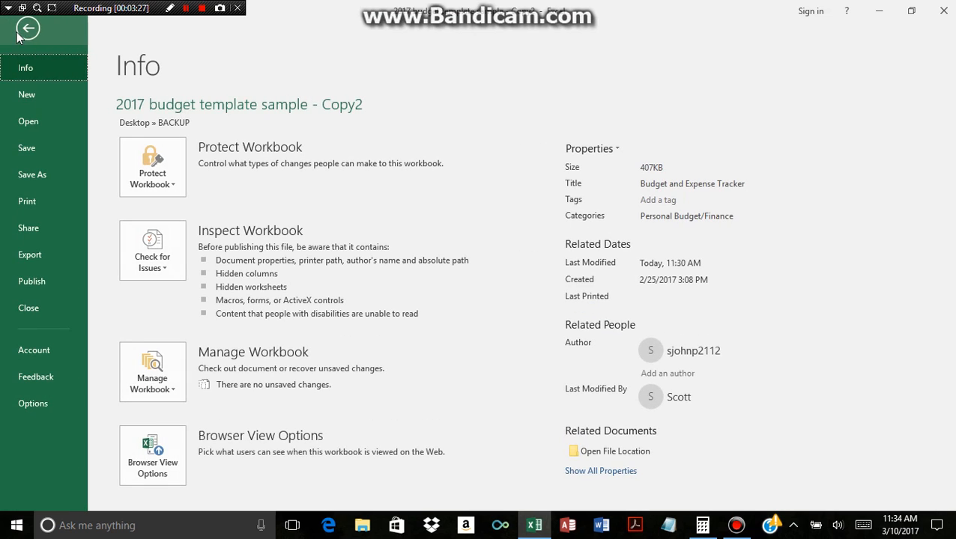
pyautogui.click(34, 402)
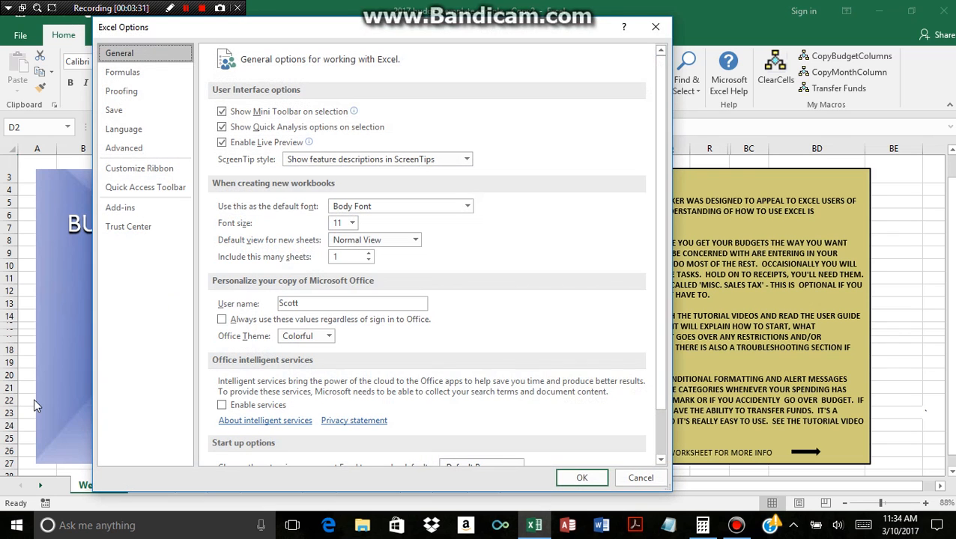
pyautogui.click(159, 168)
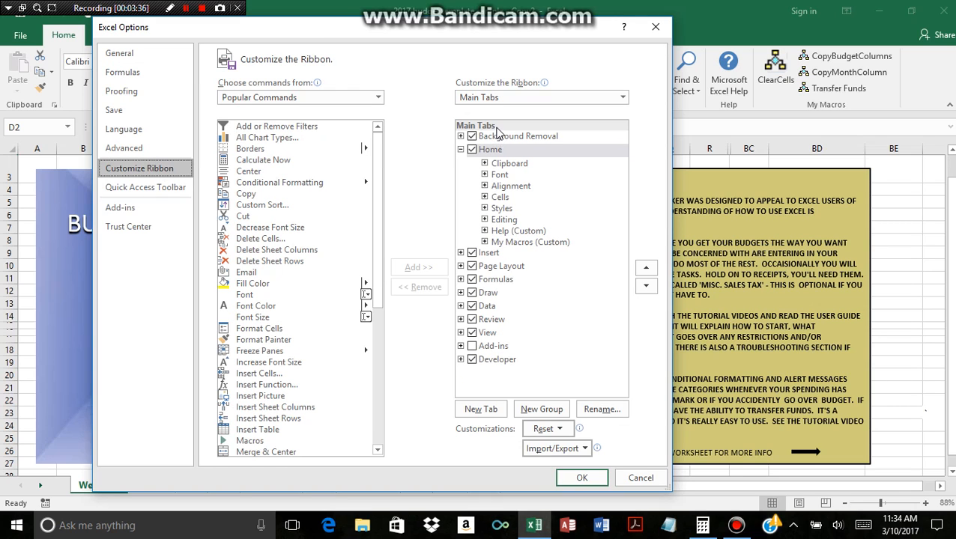
pyautogui.click(484, 242)
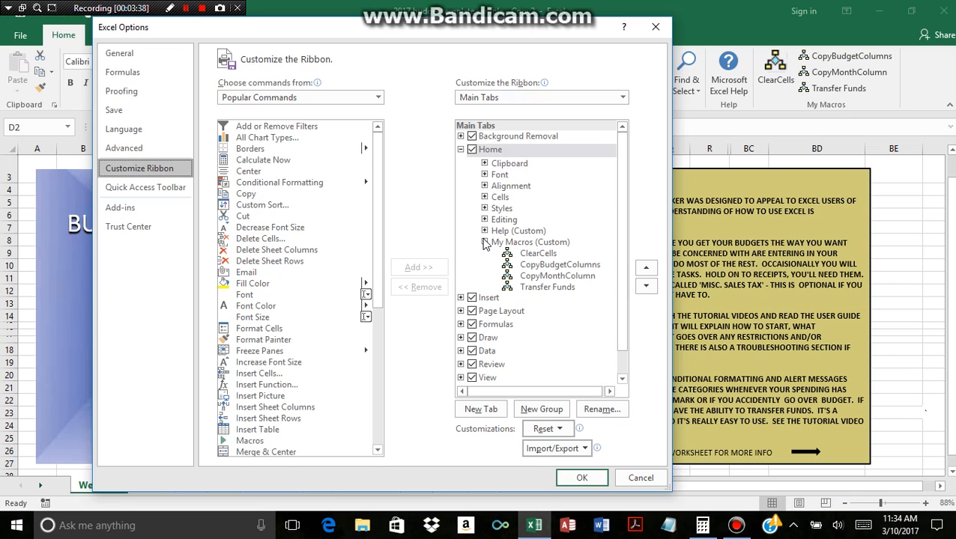
pyautogui.click(533, 254)
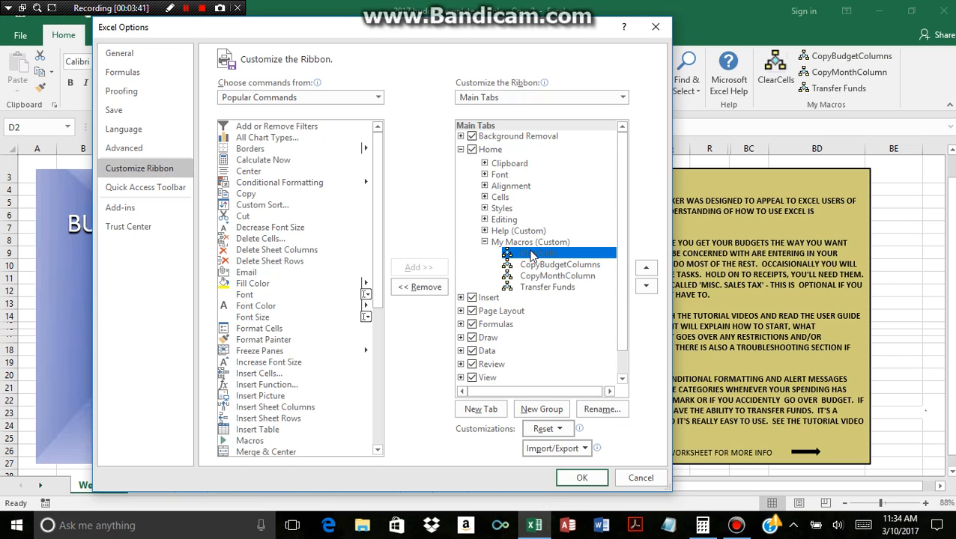
pyautogui.click(420, 289)
pyautogui.click(421, 289)
pyautogui.click(421, 290)
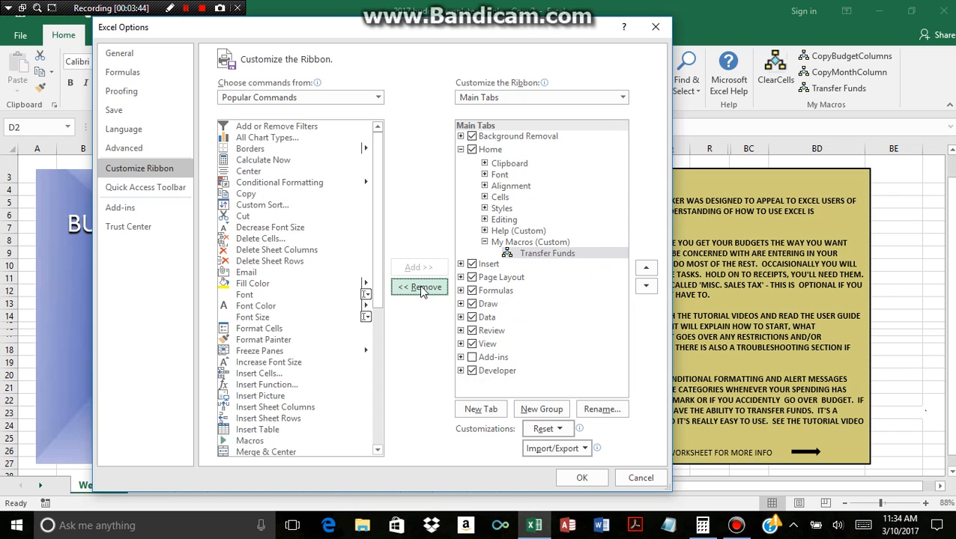
pyautogui.click(421, 289)
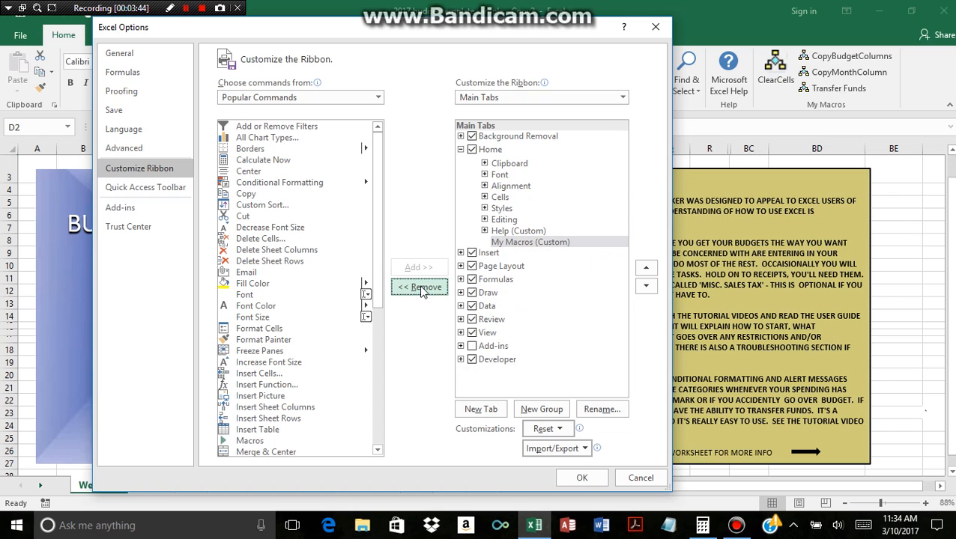
pyautogui.click(584, 479)
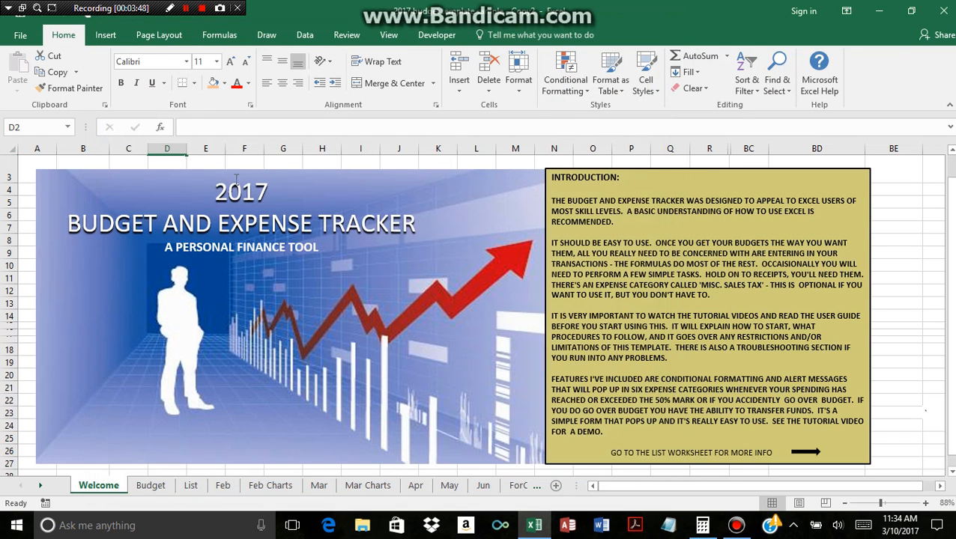
# Close the budget workbook, saving its changes.
pyautogui.click(21, 36)
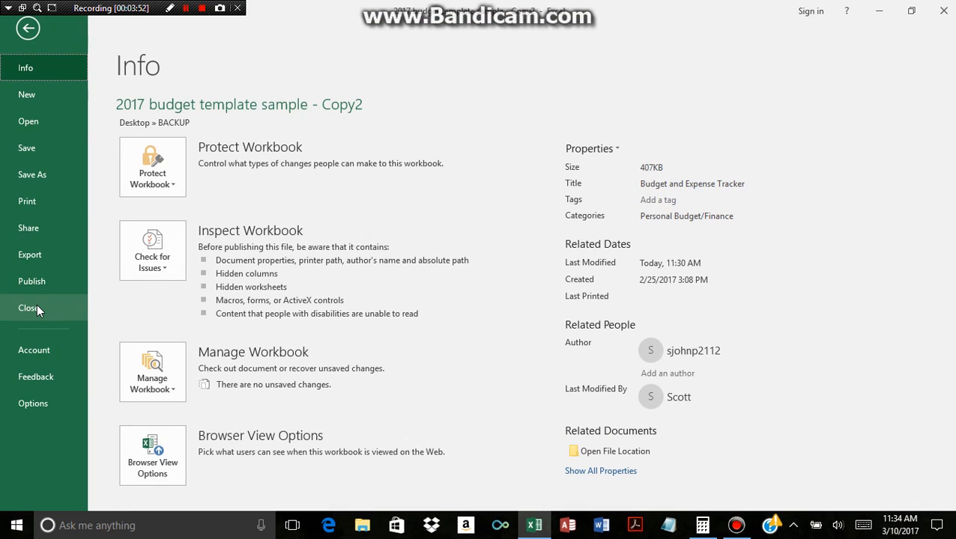
pyautogui.click(30, 308)
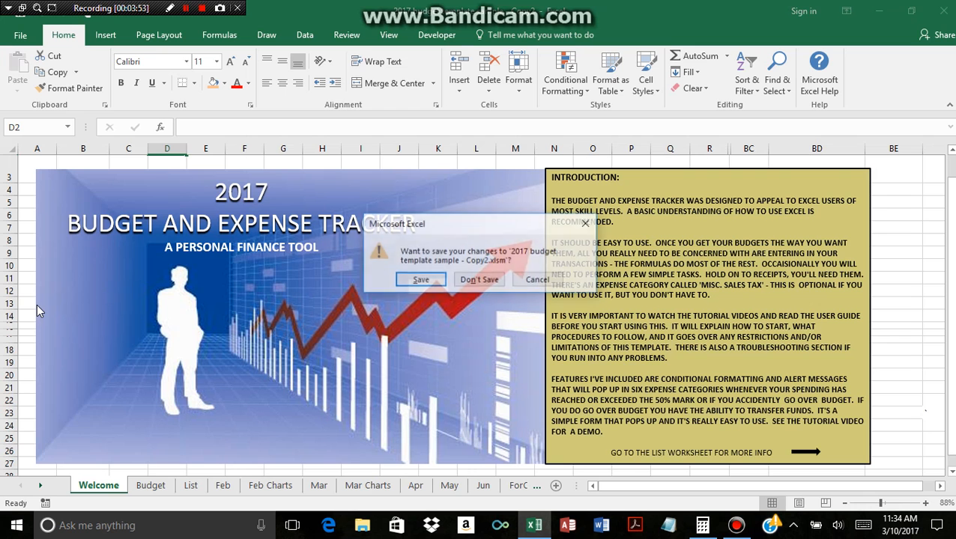
pyautogui.click(419, 283)
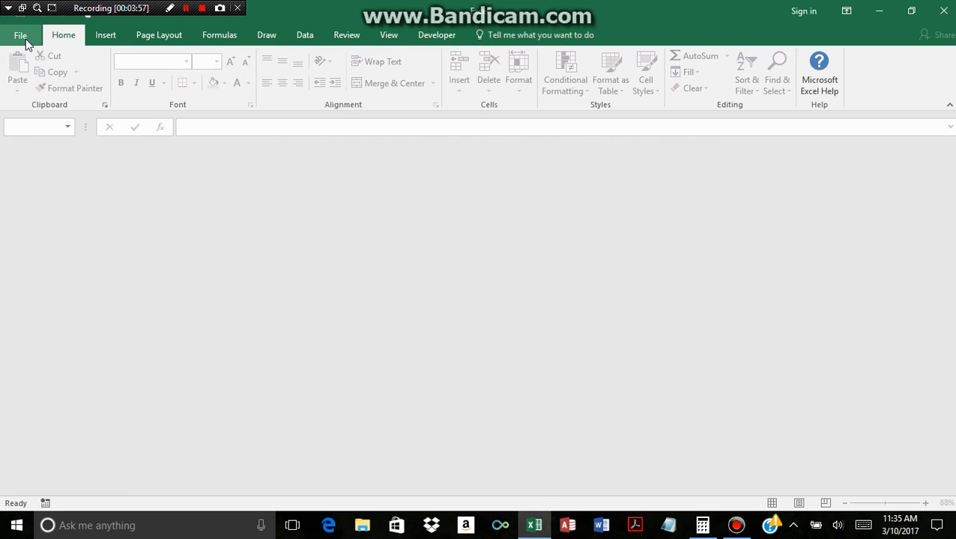
# Reopen the recent workbook "2017 budget template sample - Copy2" from Desktop » BACKUP and dismiss its spending status window.
pyautogui.click(23, 38)
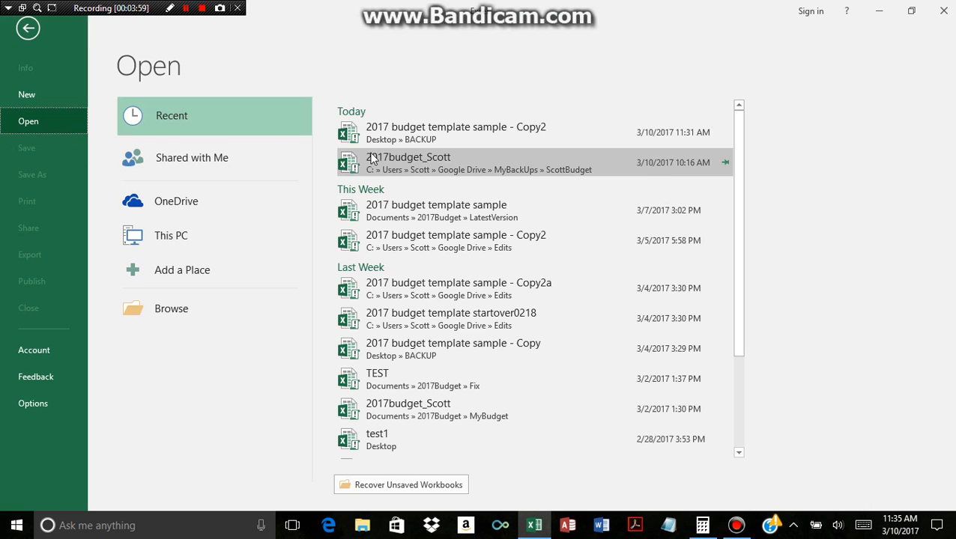
pyautogui.click(406, 134)
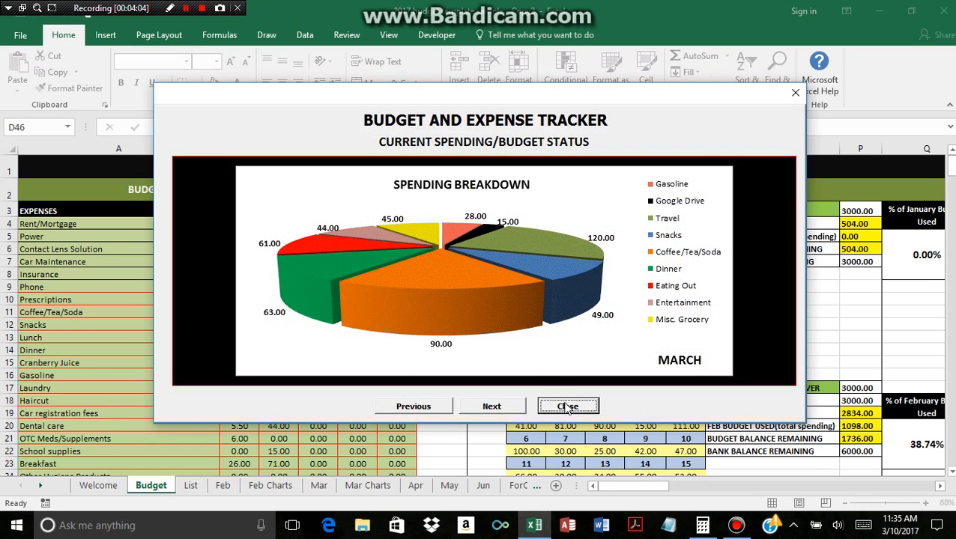
pyautogui.click(567, 407)
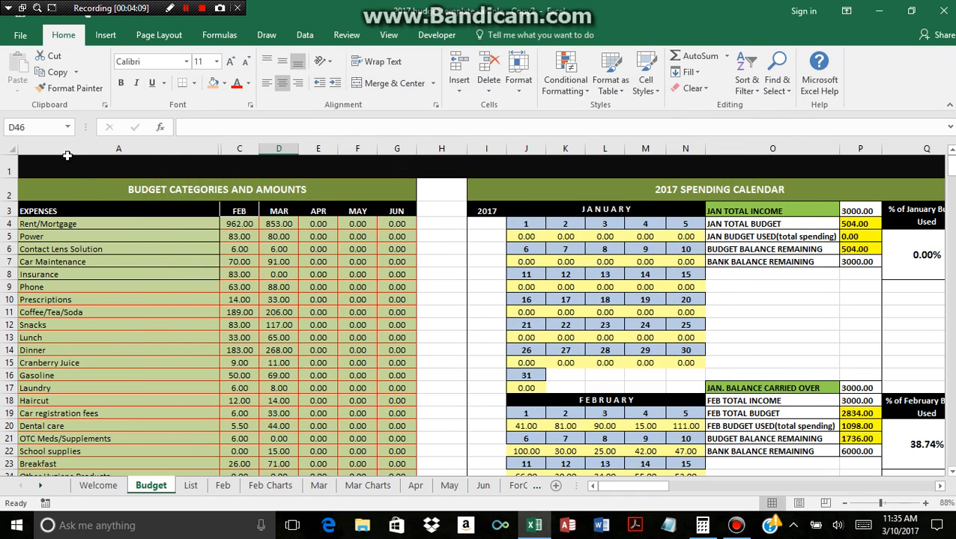
# Add the ClearCells, CopyBudgetColumns and CopyMonthColumn macros to the custom My Macros group of the Home ribbon.
pyautogui.click(20, 37)
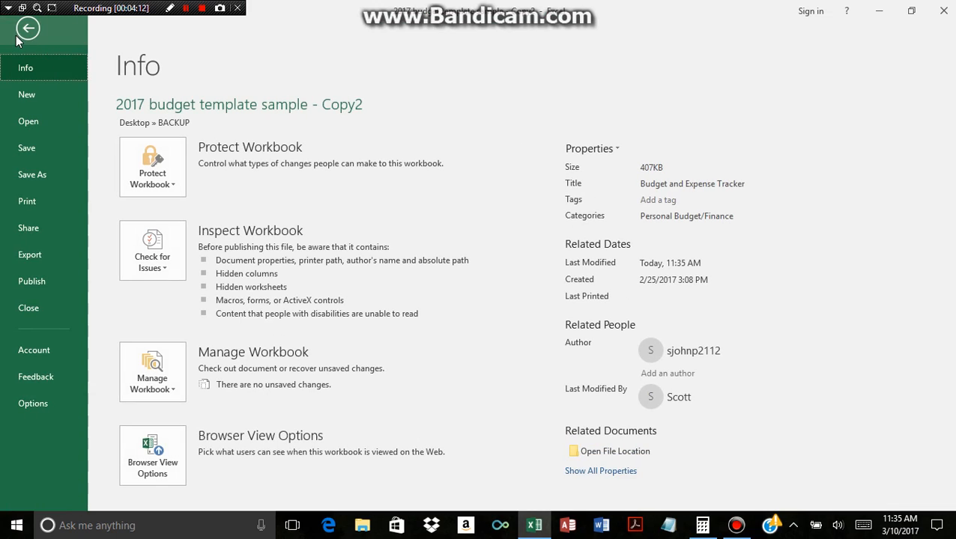
pyautogui.click(26, 404)
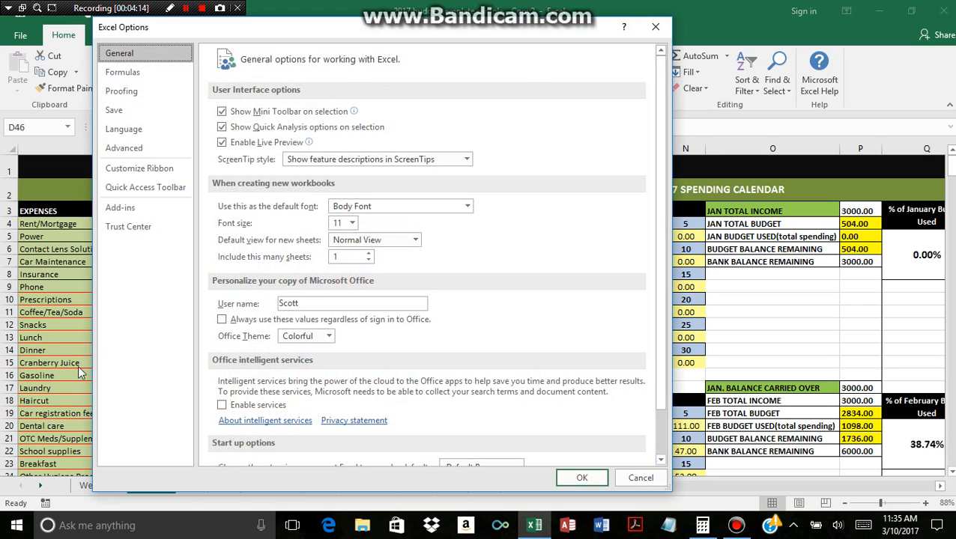
pyautogui.click(145, 171)
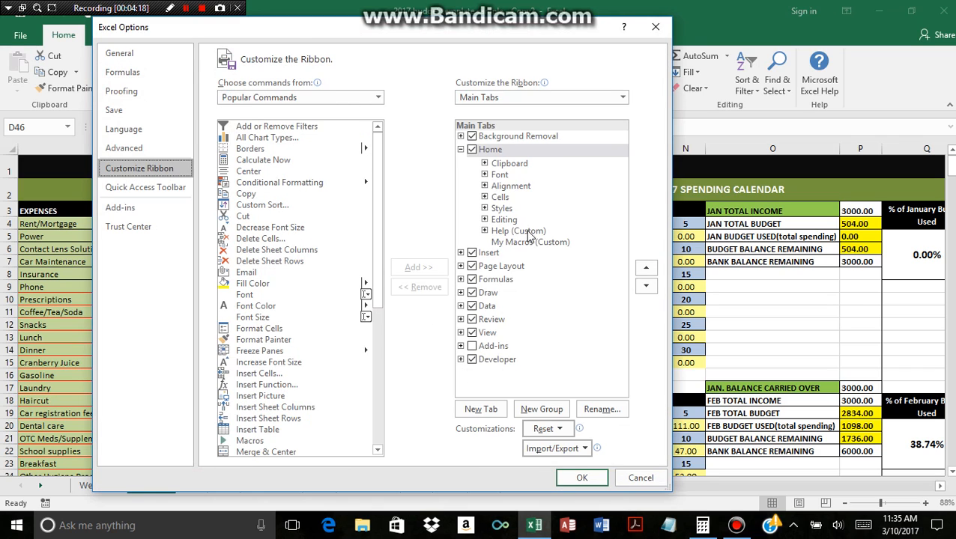
pyautogui.click(519, 243)
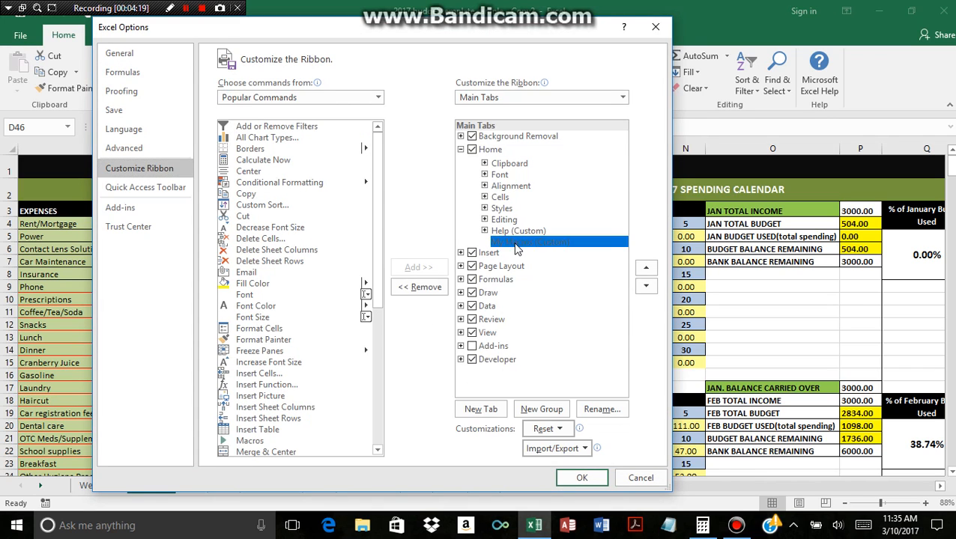
pyautogui.click(378, 98)
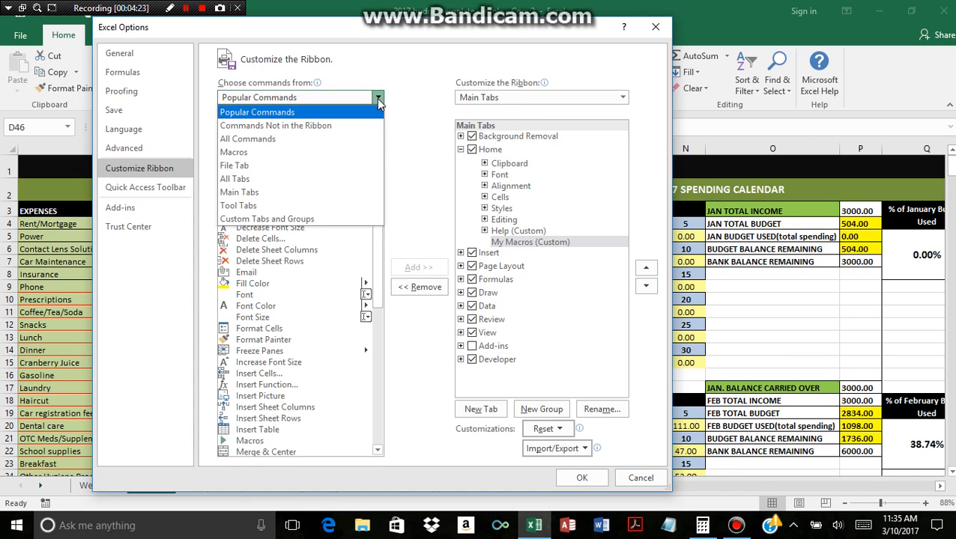
pyautogui.click(294, 153)
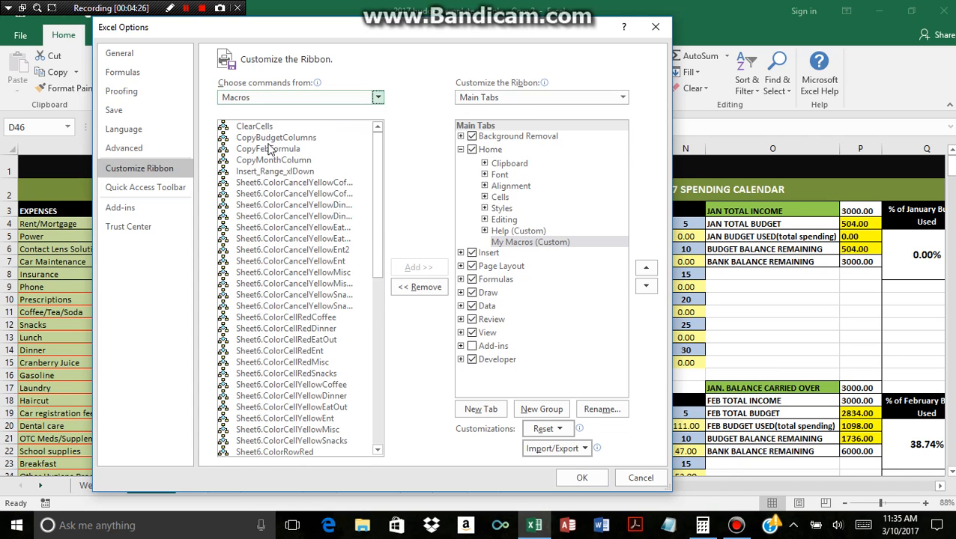
pyautogui.click(254, 127)
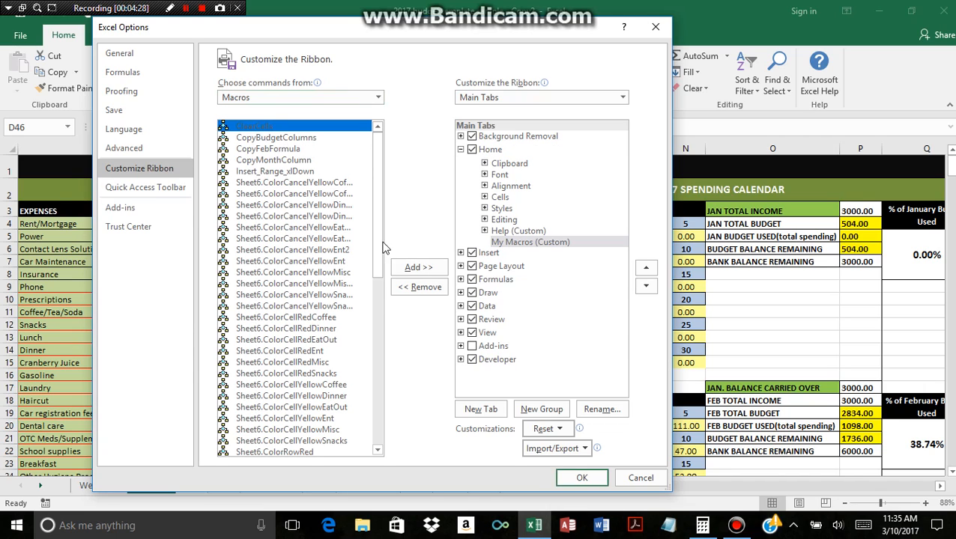
pyautogui.click(420, 270)
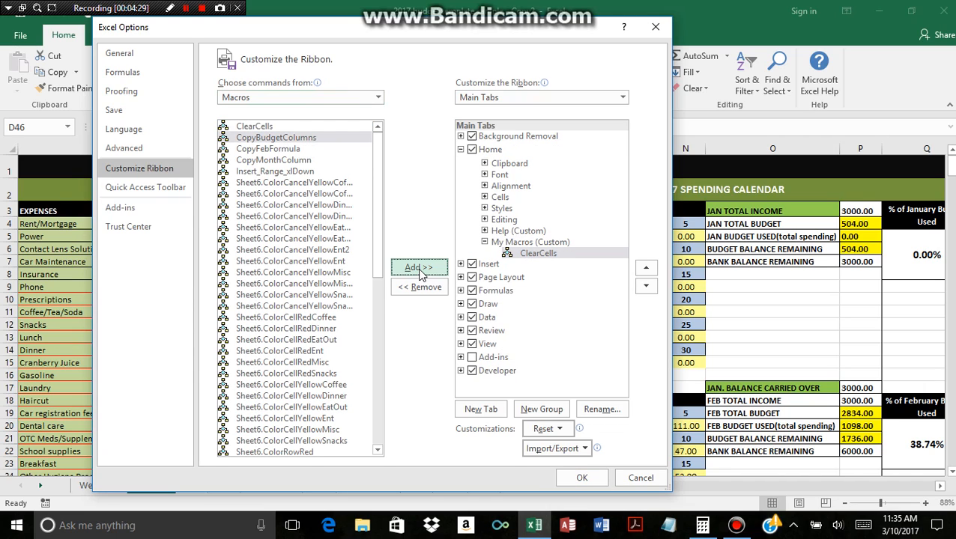
pyautogui.click(420, 270)
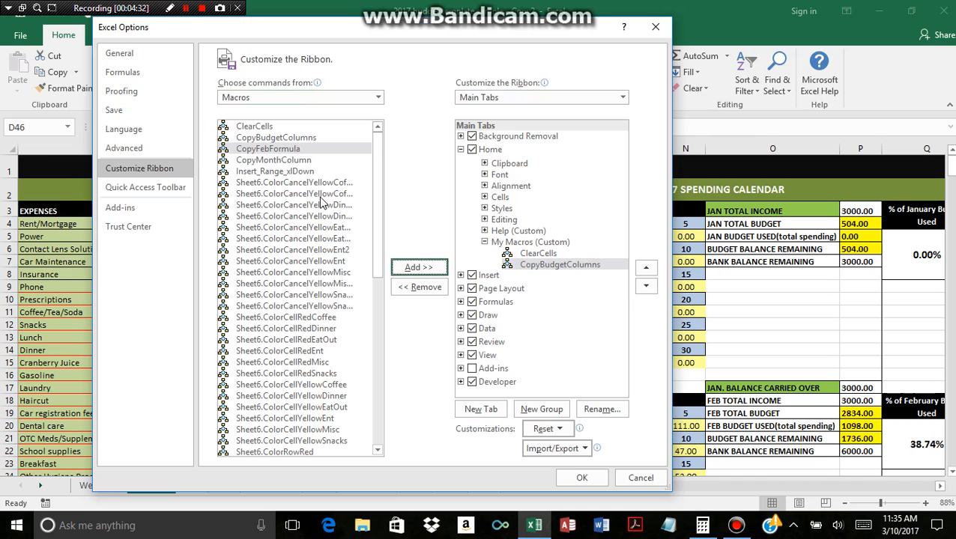
pyautogui.click(292, 161)
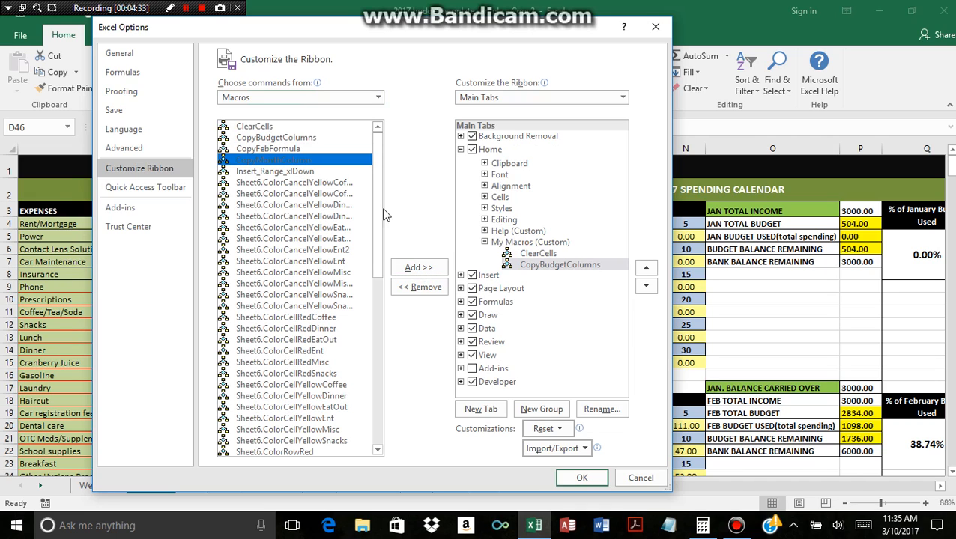
pyautogui.click(431, 268)
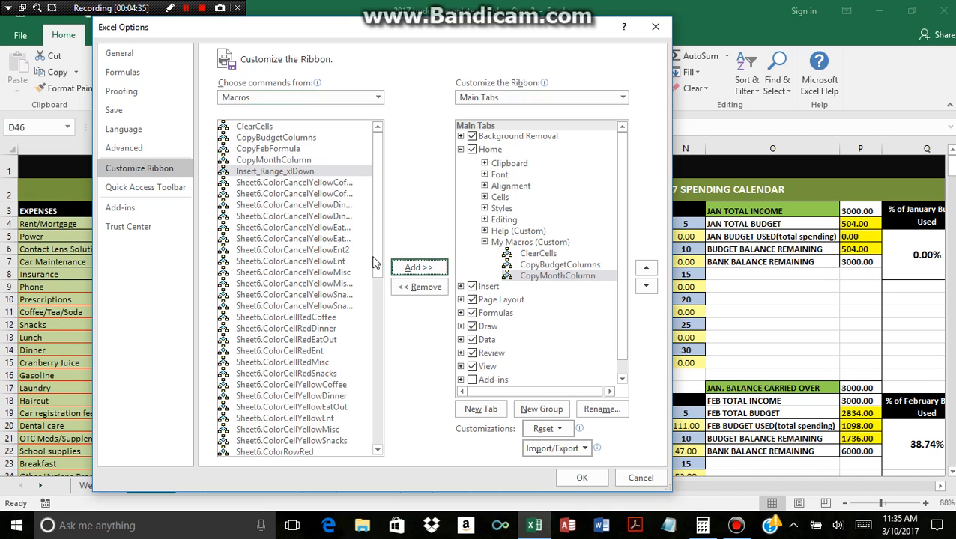
# Add the Sheet8.ReallocateMyMacros macro to the My Macros group and rename its entry "Transfer Funds".
pyautogui.moveTo(379, 264); pyautogui.dragTo(385, 445)
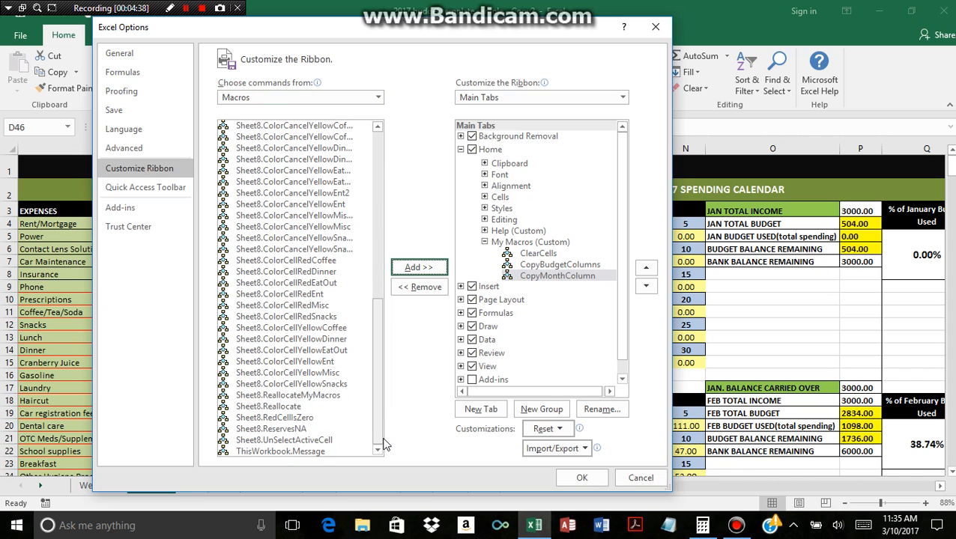
pyautogui.click(298, 398)
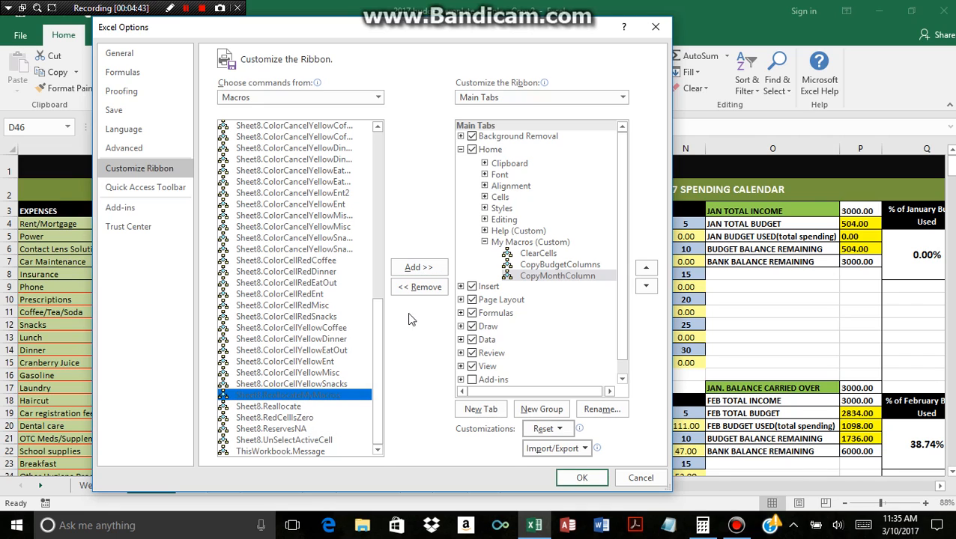
pyautogui.click(424, 273)
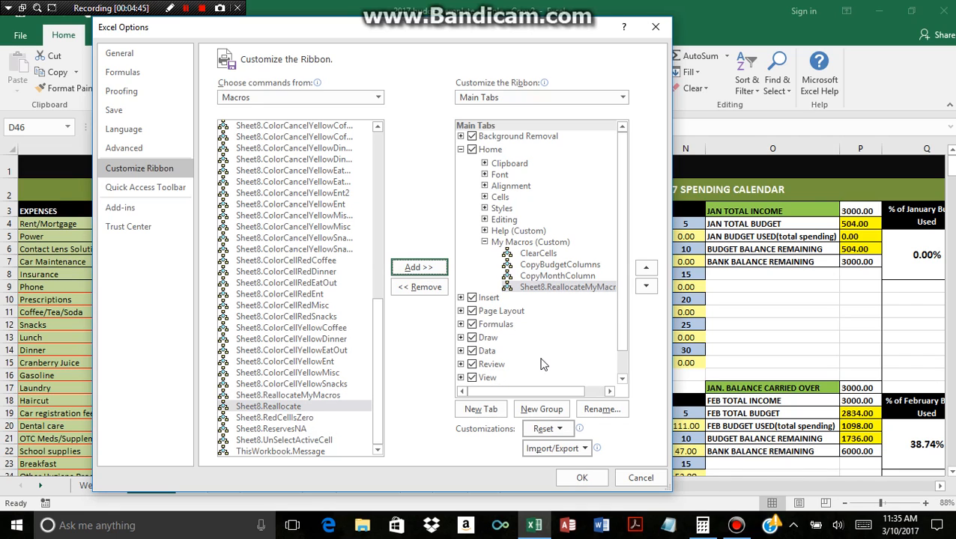
pyautogui.click(596, 412)
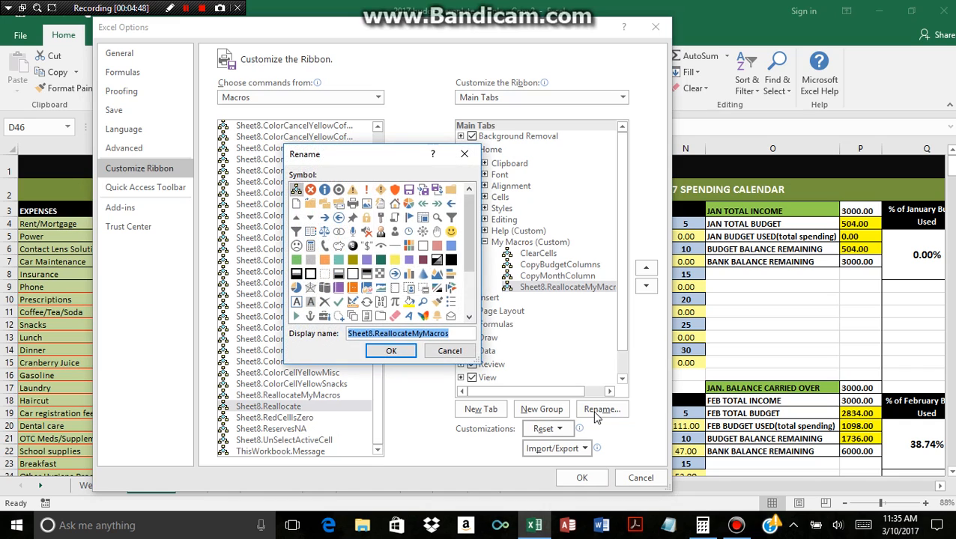
pyautogui.write('Transfer Funds')
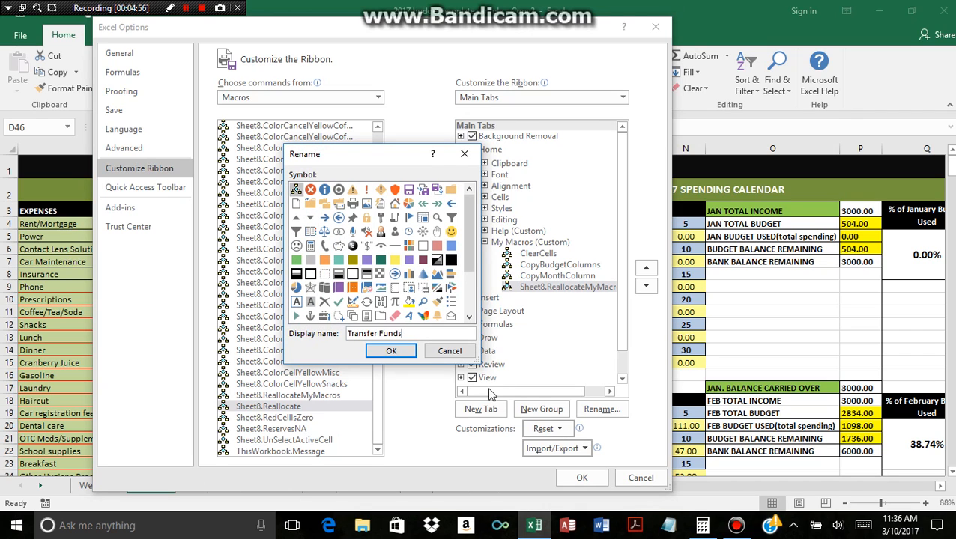
pyautogui.click(396, 351)
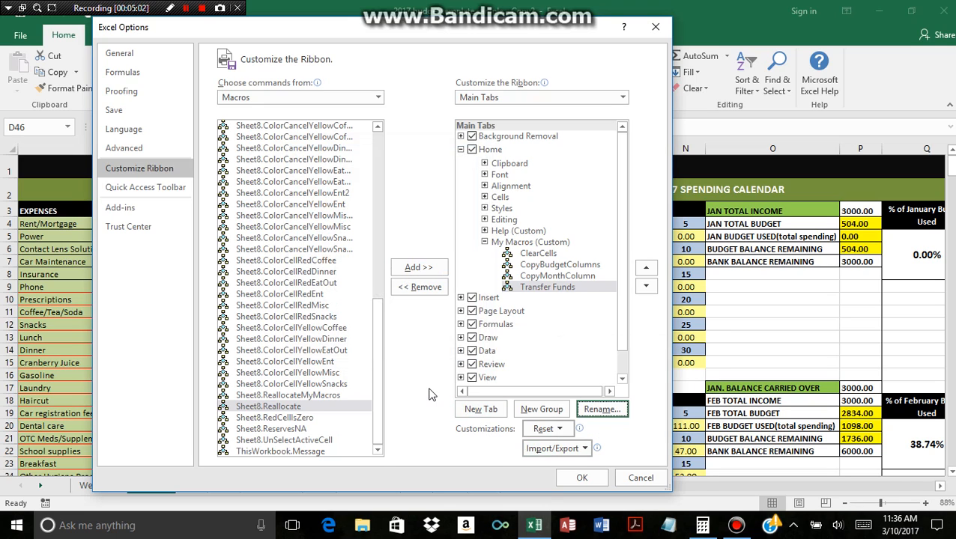
# Look over the advanced editing options, then apply the ribbon customization and return to the Budget worksheet.
pyautogui.click(127, 151)
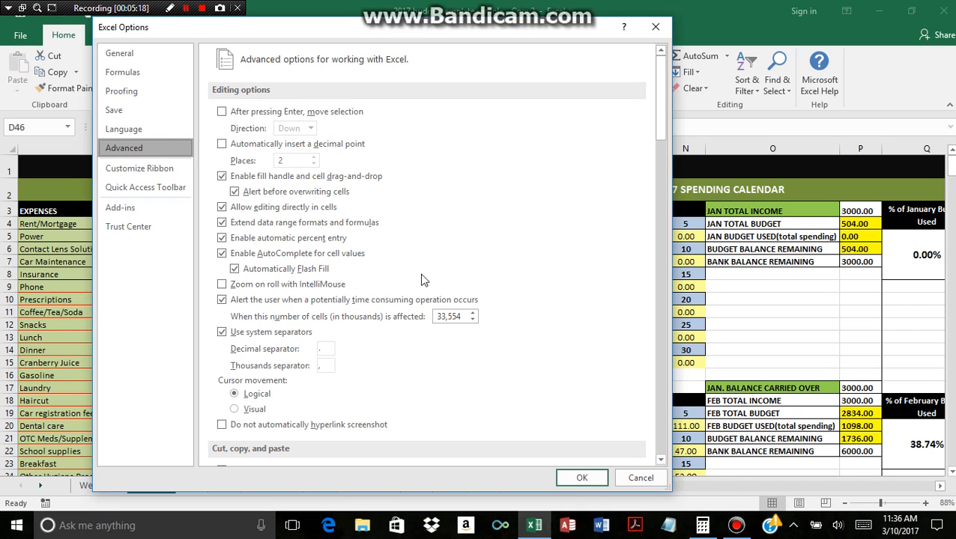
pyautogui.click(575, 479)
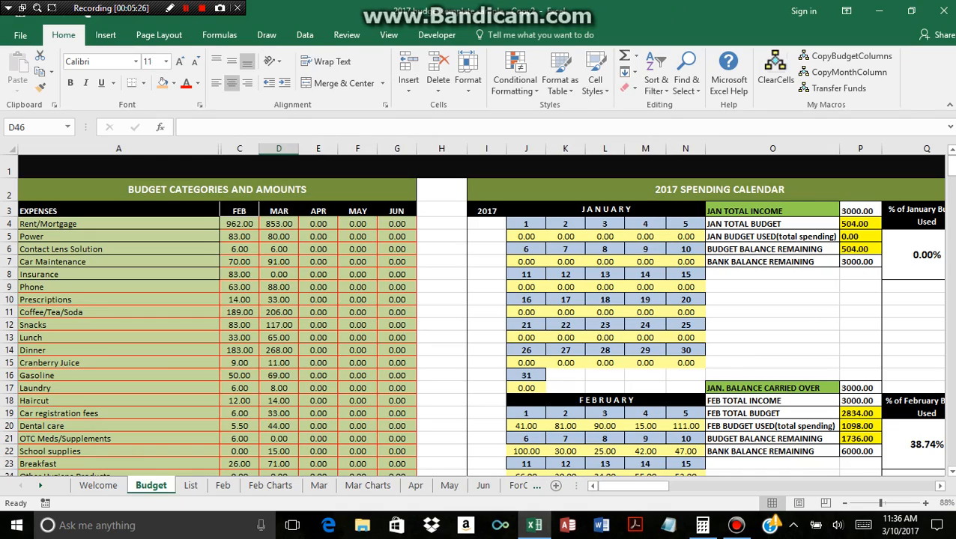
pyautogui.moveTo(953, 173)
pyautogui.mouseDown()
pyautogui.moveTo(953, 197)
pyautogui.moveTo(953, 170)
pyautogui.mouseUp()
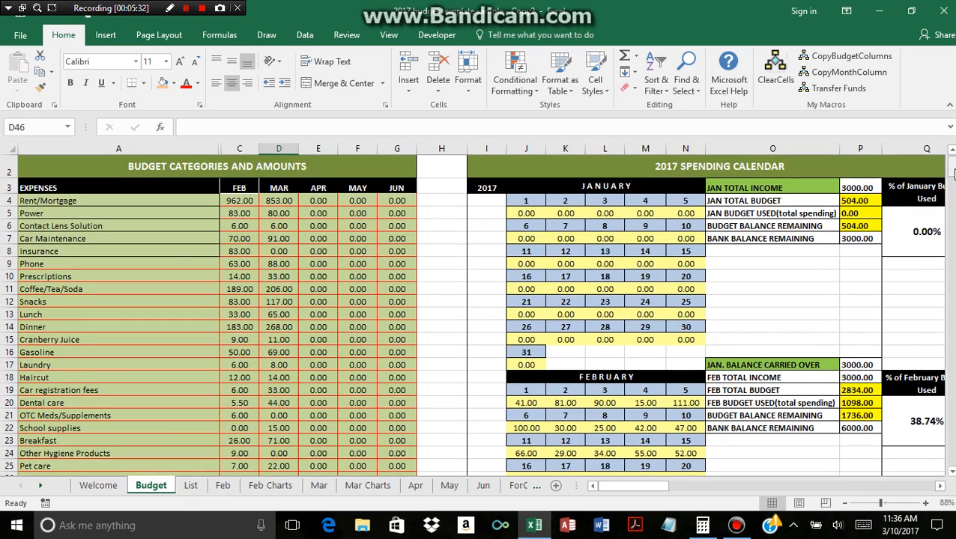
# Pick Insurance from the category list of cell A8 on the Budget sheet and look over the March spending calendar.
pyautogui.click(199, 251)
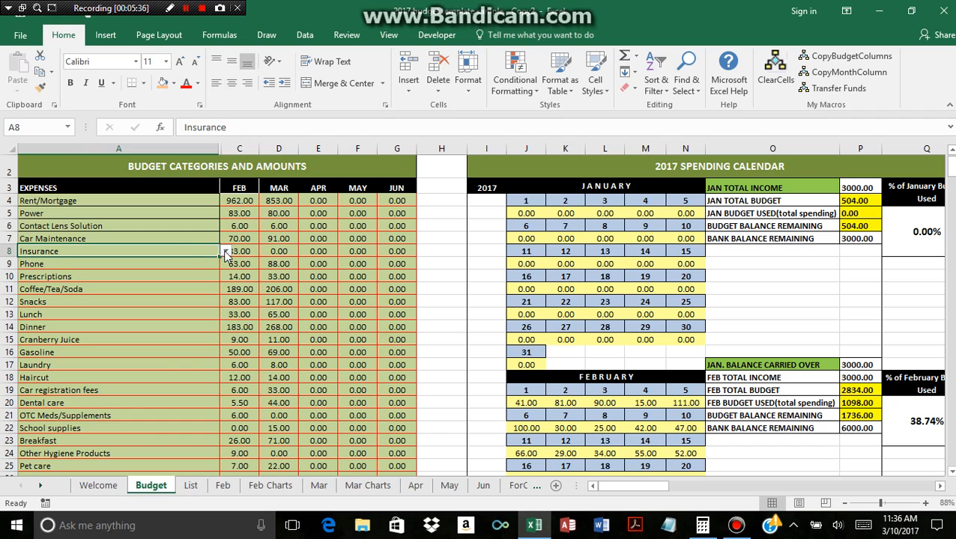
pyautogui.click(225, 253)
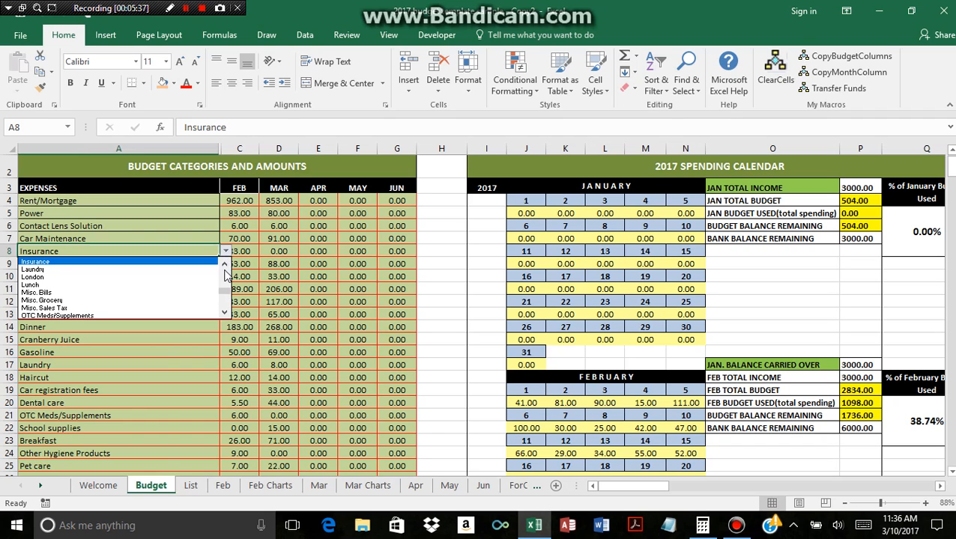
pyautogui.click(152, 263)
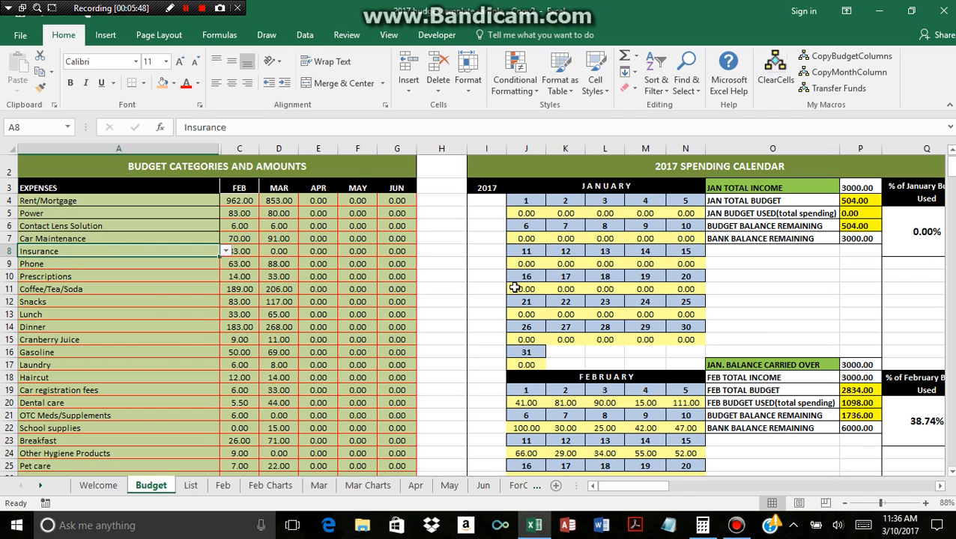
pyautogui.moveTo(949, 166); pyautogui.dragTo(952, 191)
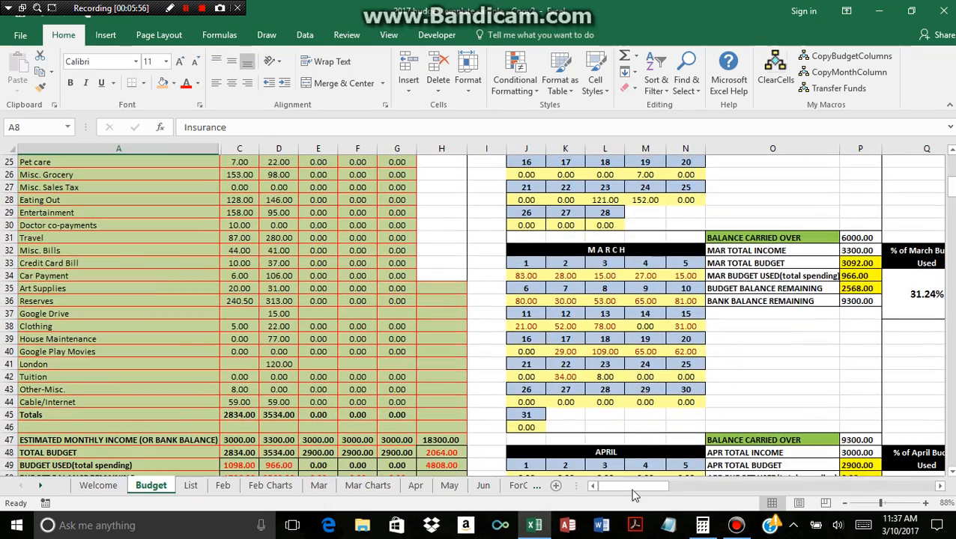
pyautogui.moveTo(631, 491); pyautogui.dragTo(638, 485)
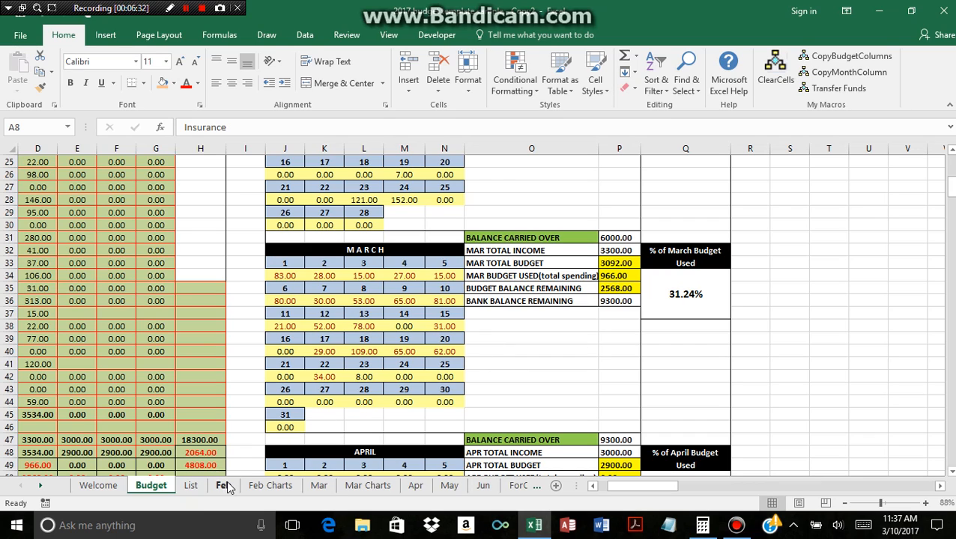
# Hide the daily columns B through AF, 1-Mar to 31-Mar, on the Mar sheet.
pyautogui.click(319, 488)
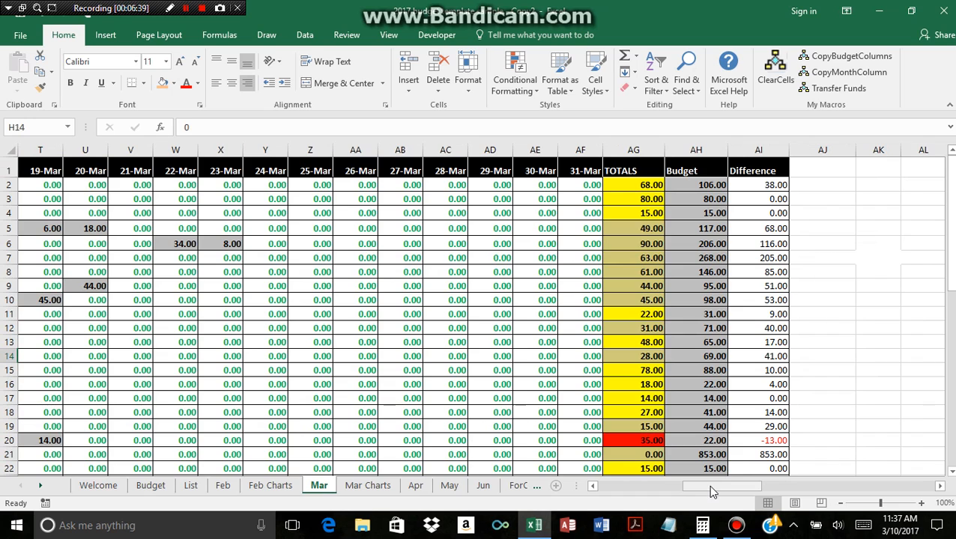
pyautogui.moveTo(708, 486); pyautogui.dragTo(624, 488)
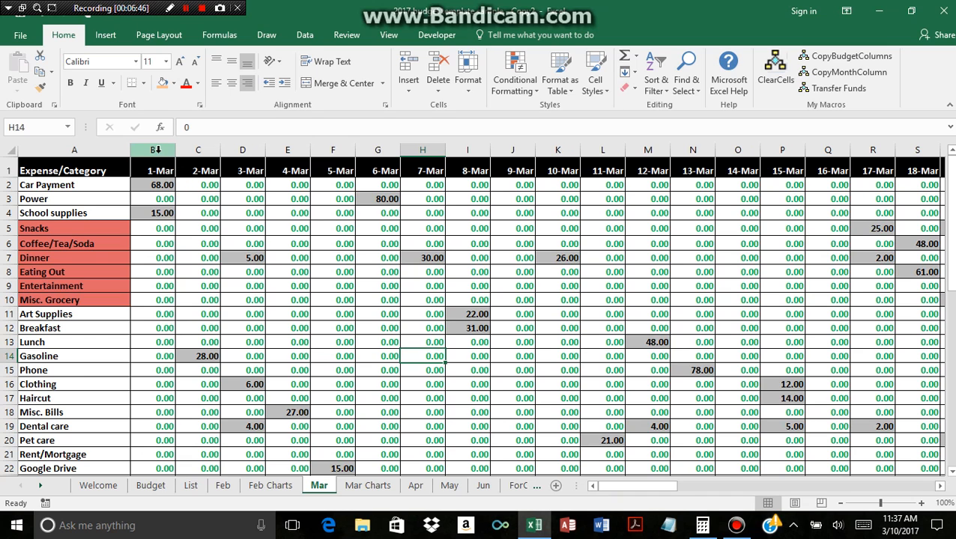
pyautogui.moveTo(157, 150); pyautogui.dragTo(719, 161)
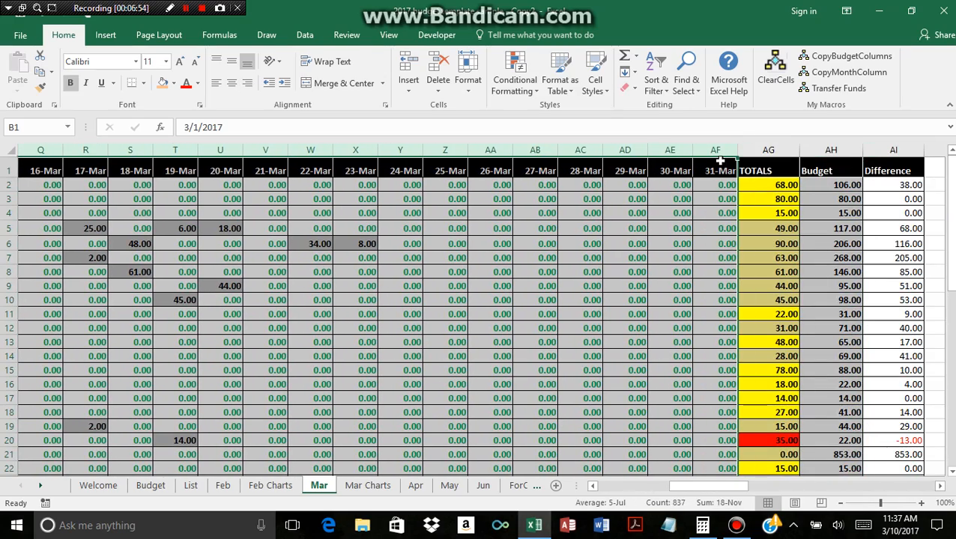
pyautogui.rightClick(673, 149)
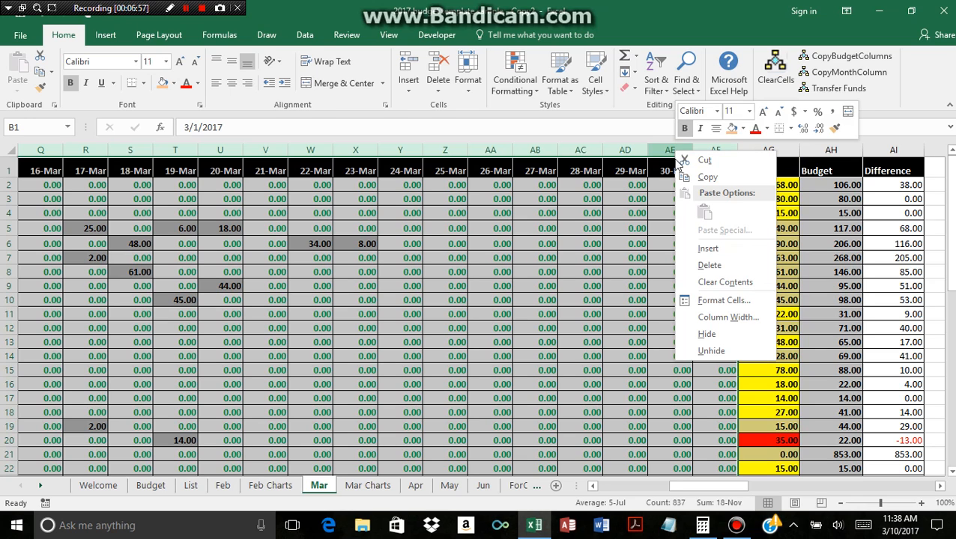
pyautogui.click(713, 333)
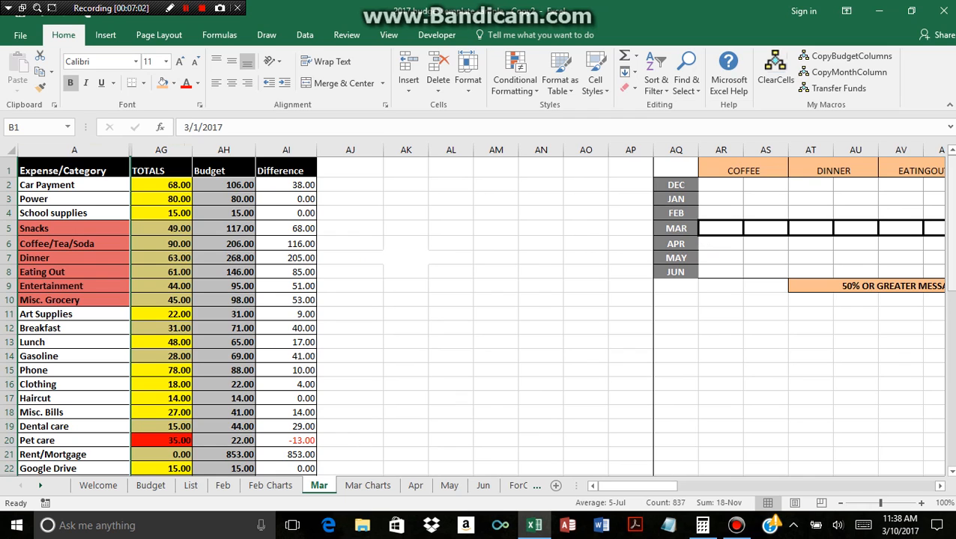
# Try Google Drive as the category in cell A19 of the Mar sheet and replace it with House Maintenance.
pyautogui.moveTo(949, 225); pyautogui.dragTo(948, 249)
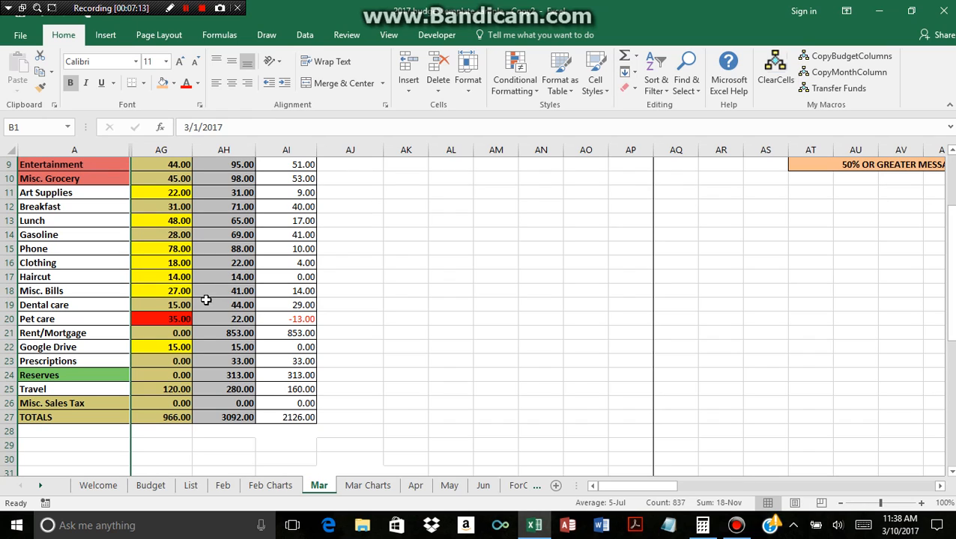
pyautogui.click(97, 309)
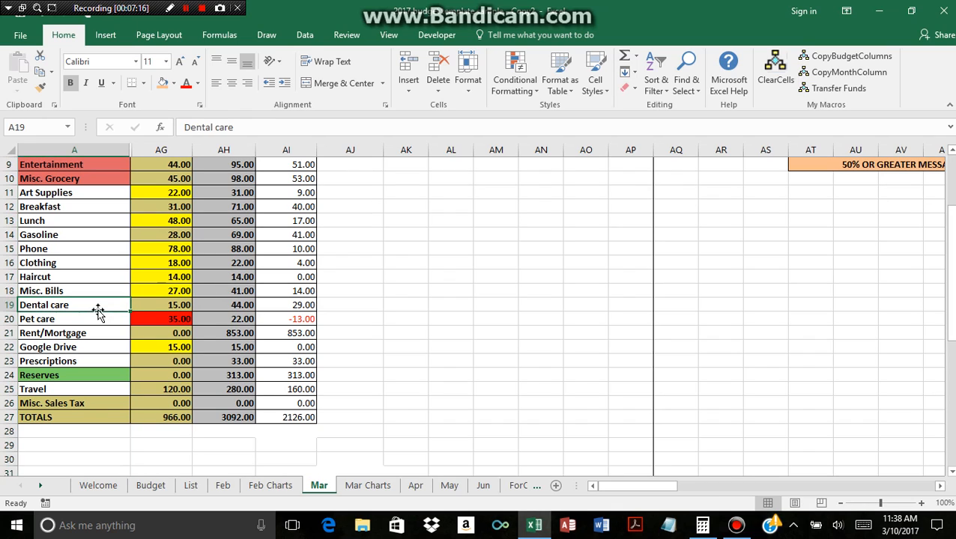
pyautogui.click(135, 306)
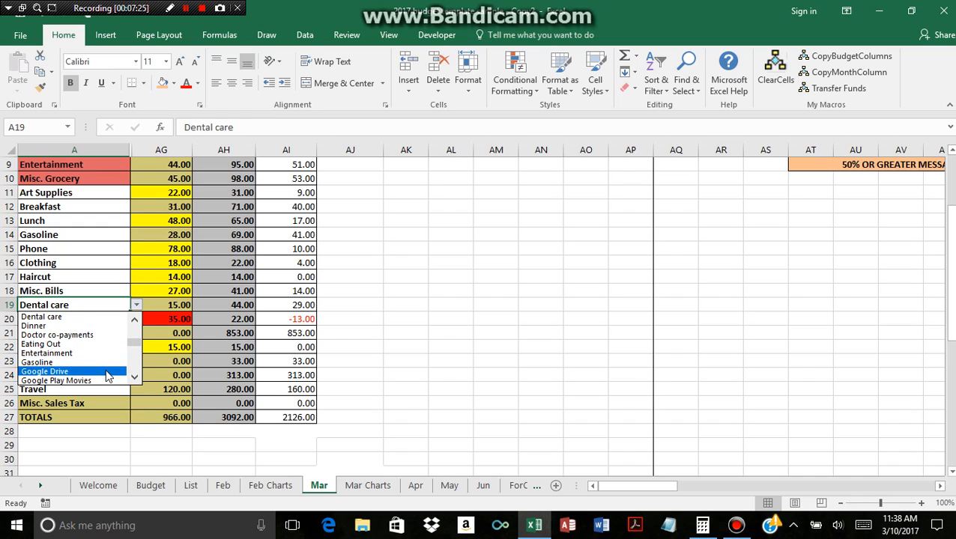
pyautogui.click(106, 373)
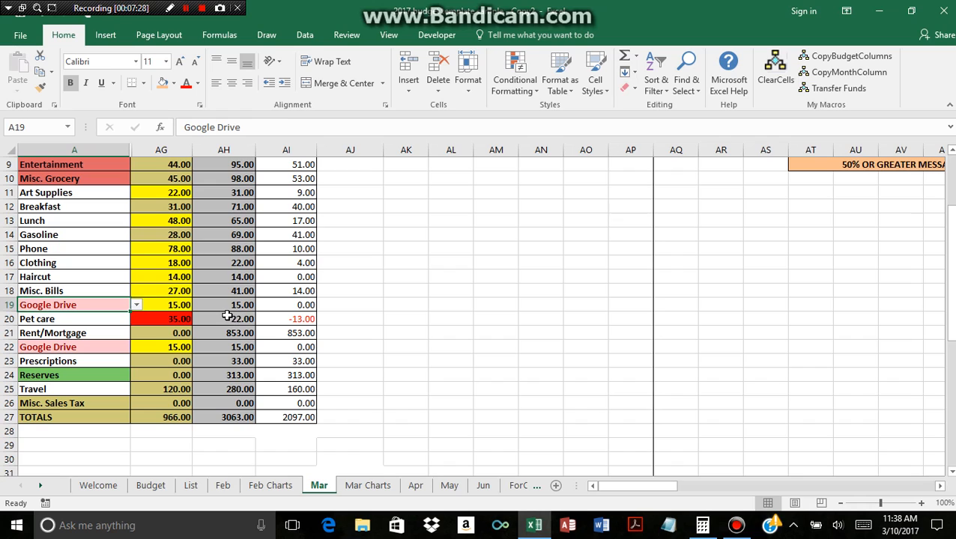
pyautogui.click(134, 305)
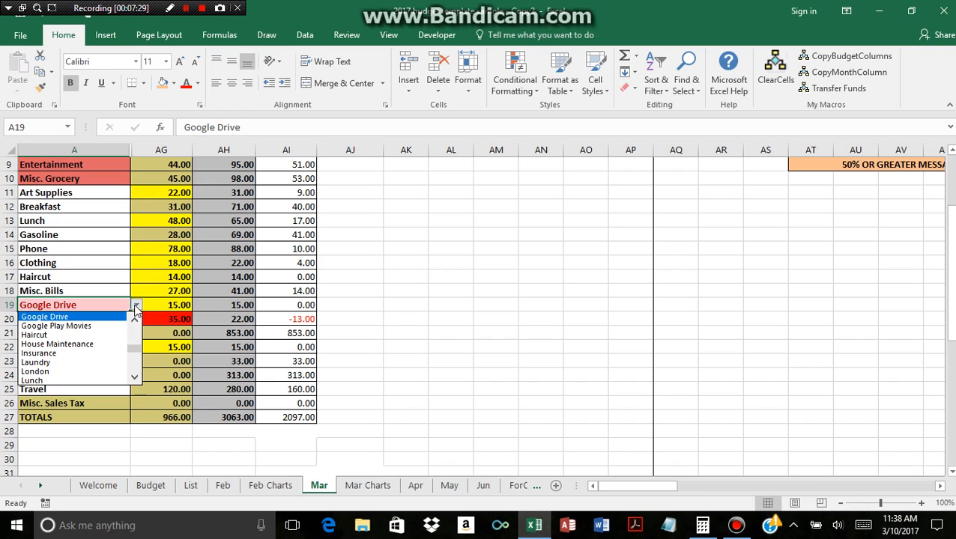
pyautogui.click(99, 344)
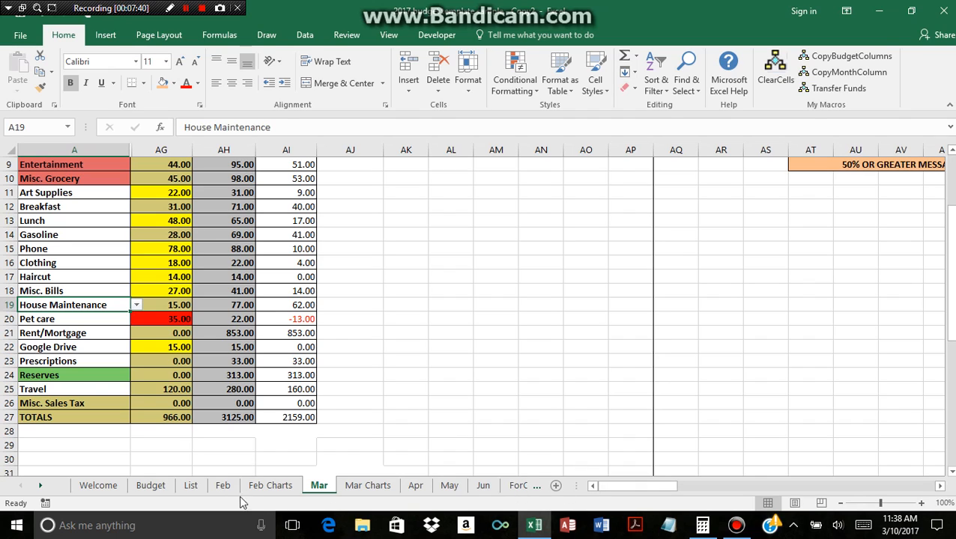
# Look through the ForCodeUseOnly, Feb Charts and Feb sheets and open the List sheet.
pyautogui.click(515, 486)
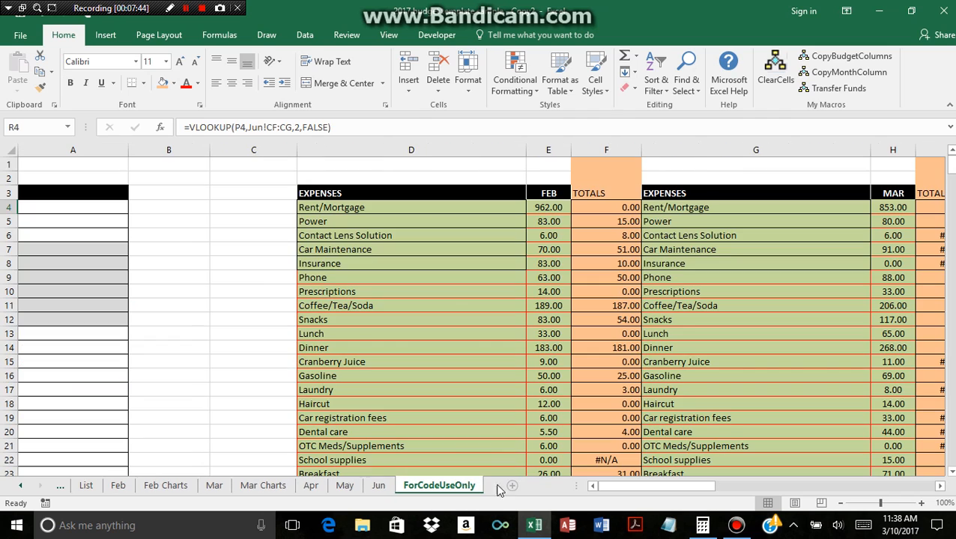
pyautogui.click(169, 487)
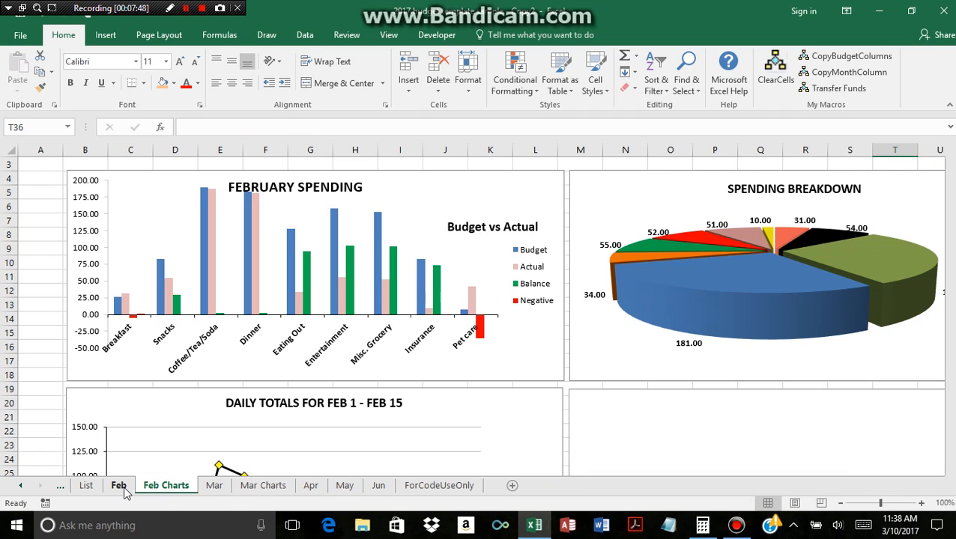
pyautogui.click(122, 486)
pyautogui.click(86, 487)
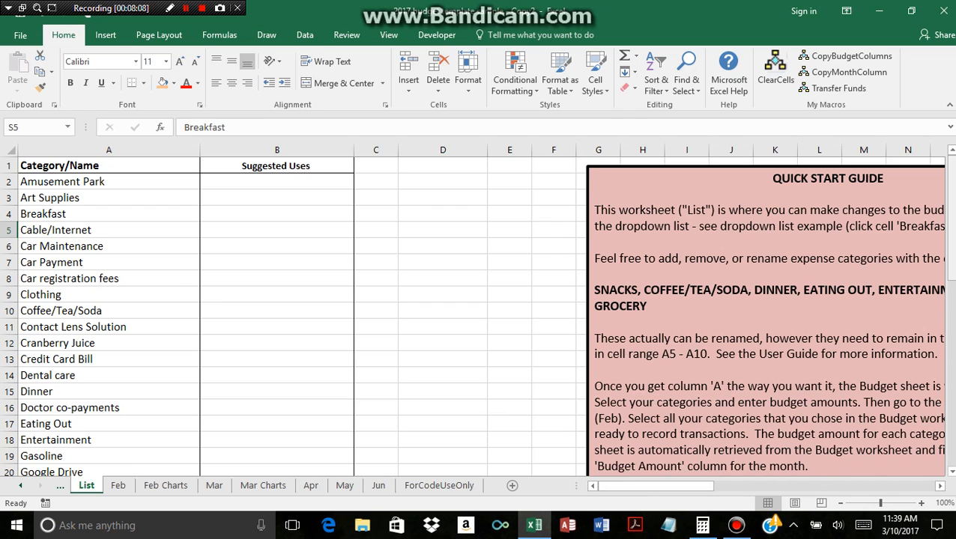
# Examine the Quick Start Guide and the example category list in cell S5 of the List sheet, and return to the Welcome sheet.
pyautogui.moveTo(953, 233); pyautogui.dragTo(952, 233)
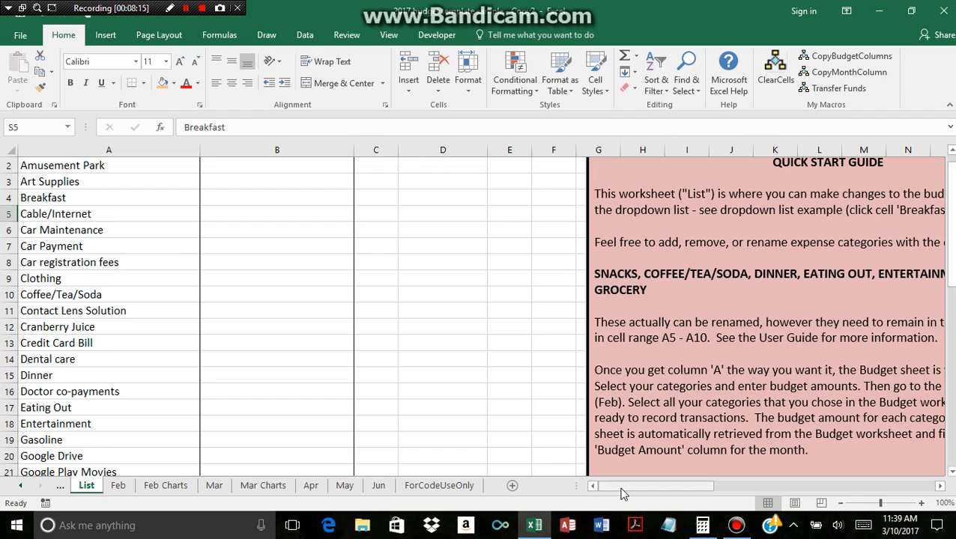
pyautogui.moveTo(621, 493); pyautogui.dragTo(699, 494)
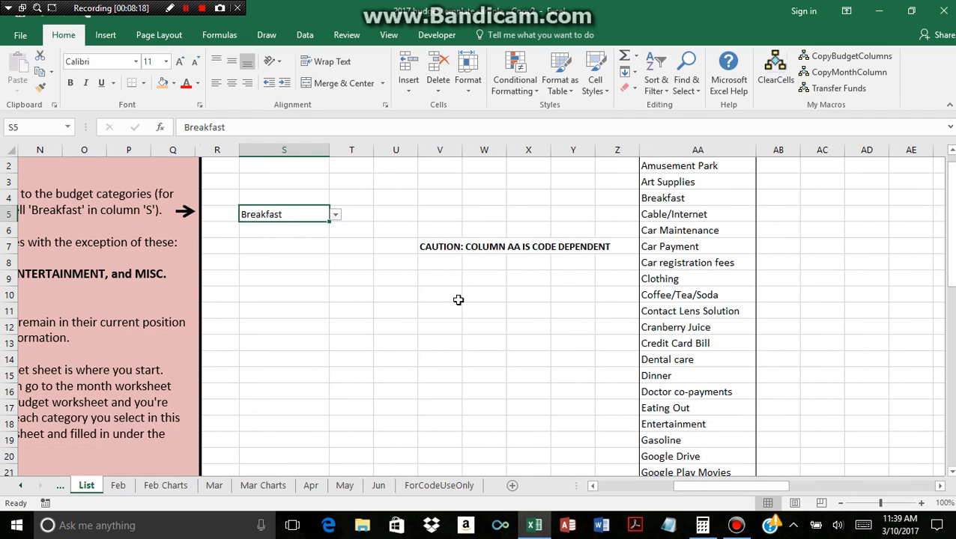
pyautogui.click(335, 216)
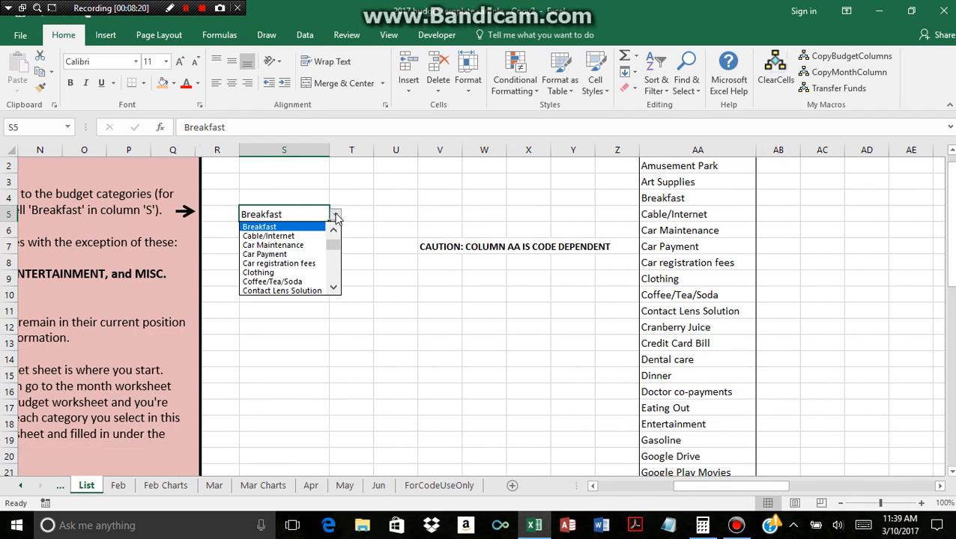
pyautogui.click(357, 262)
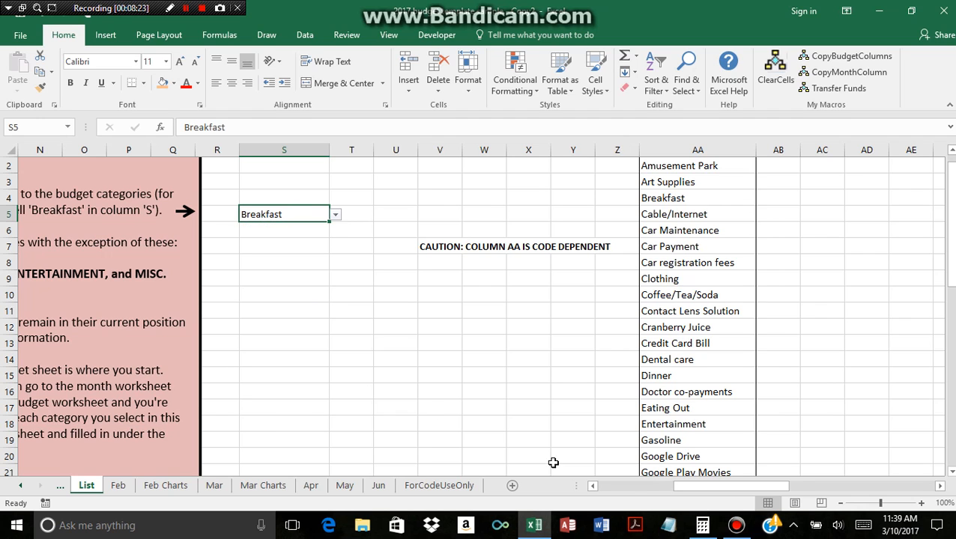
pyautogui.moveTo(714, 485); pyautogui.dragTo(597, 488)
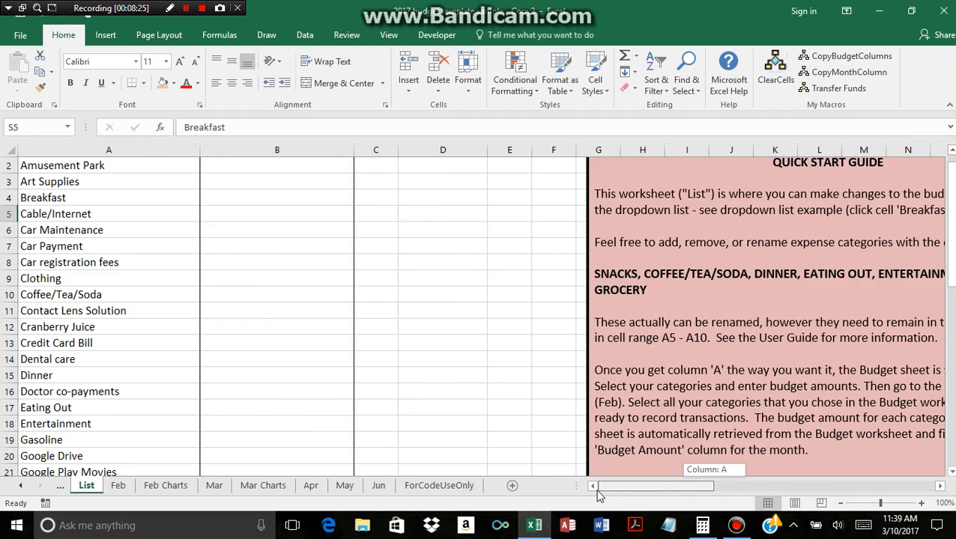
pyautogui.click(60, 488)
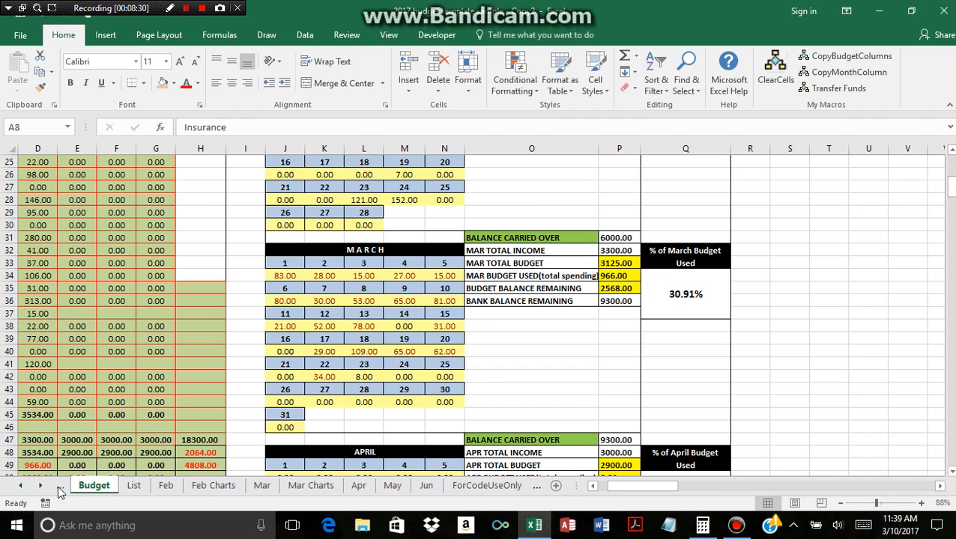
pyautogui.click(62, 488)
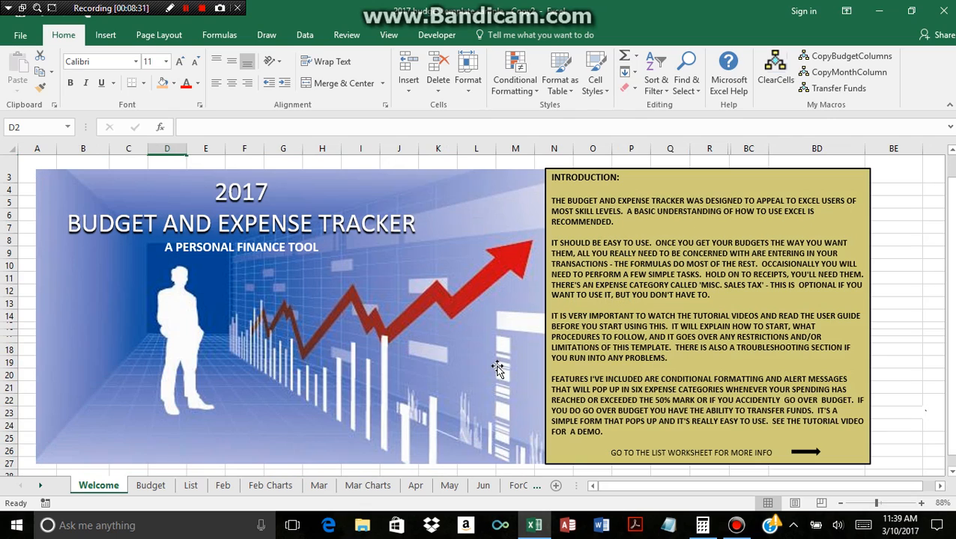